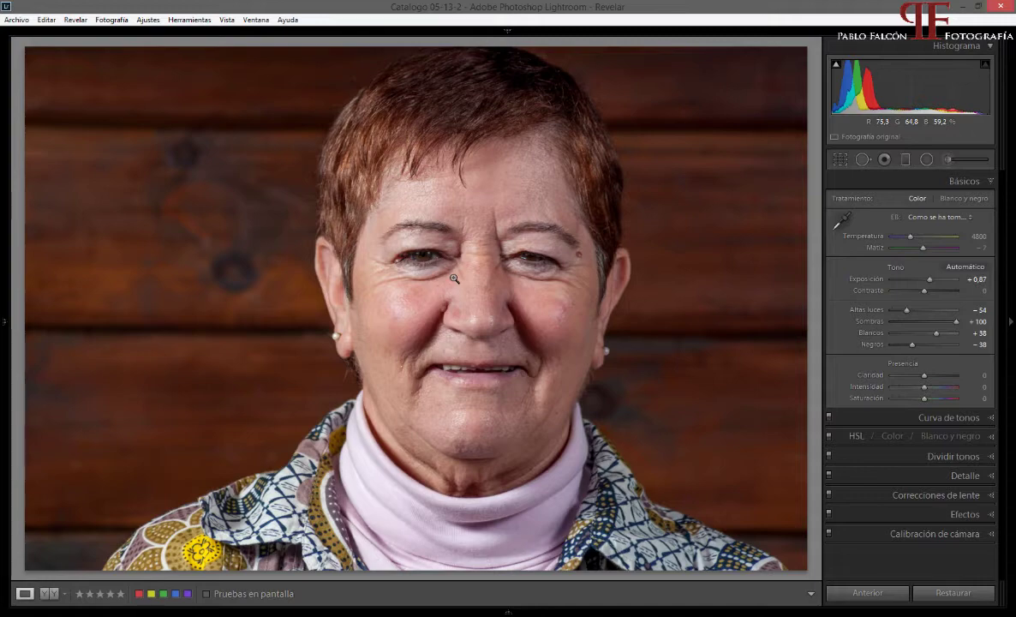
Activate the Spot Removal tool and set its mode to Clone (Clonar).
click(862, 163)
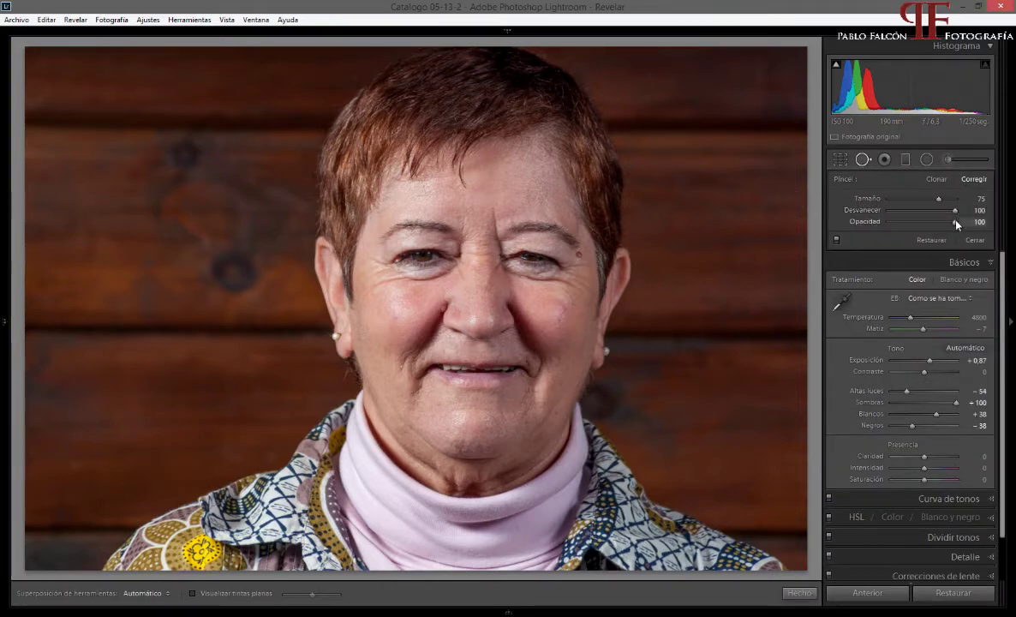
click(972, 179)
click(936, 179)
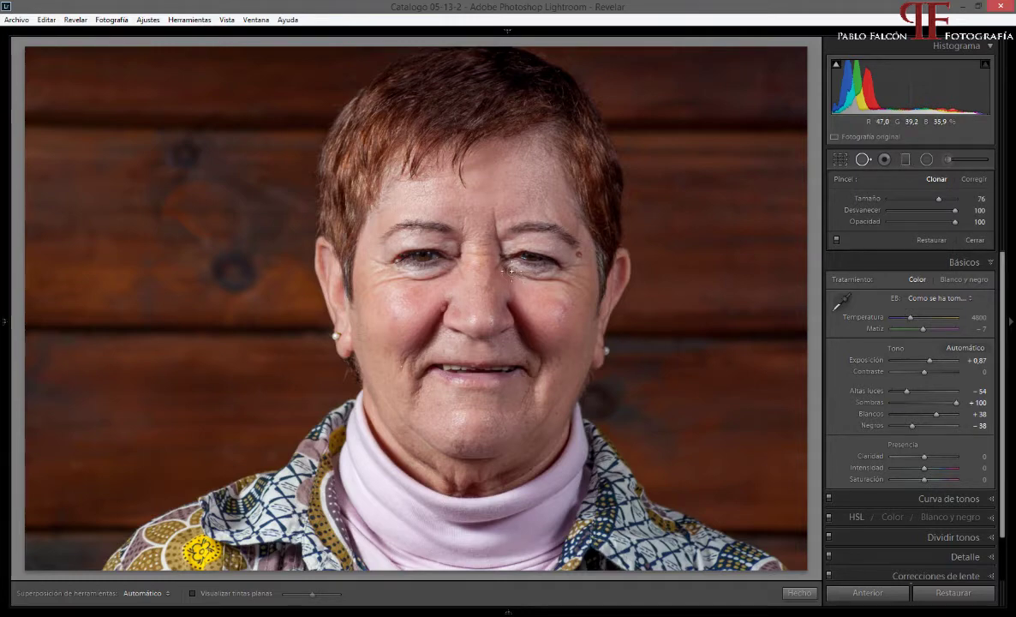
Clone cheek skin over the right under-eye bag, then paint a clone stroke under the left eye.
drag(511, 270, 573, 280)
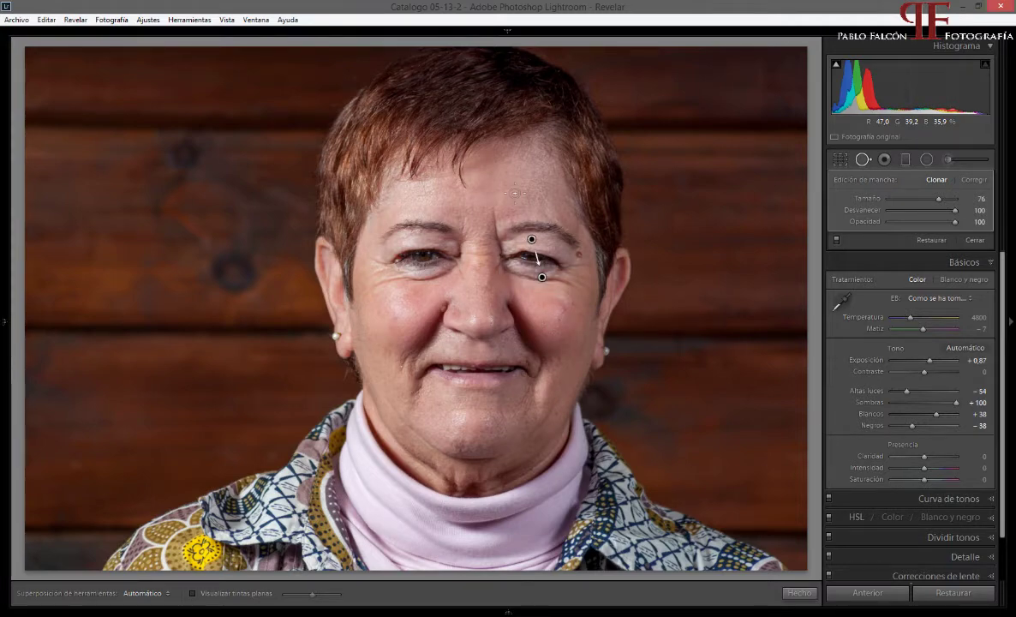
mouse_move(531, 240)
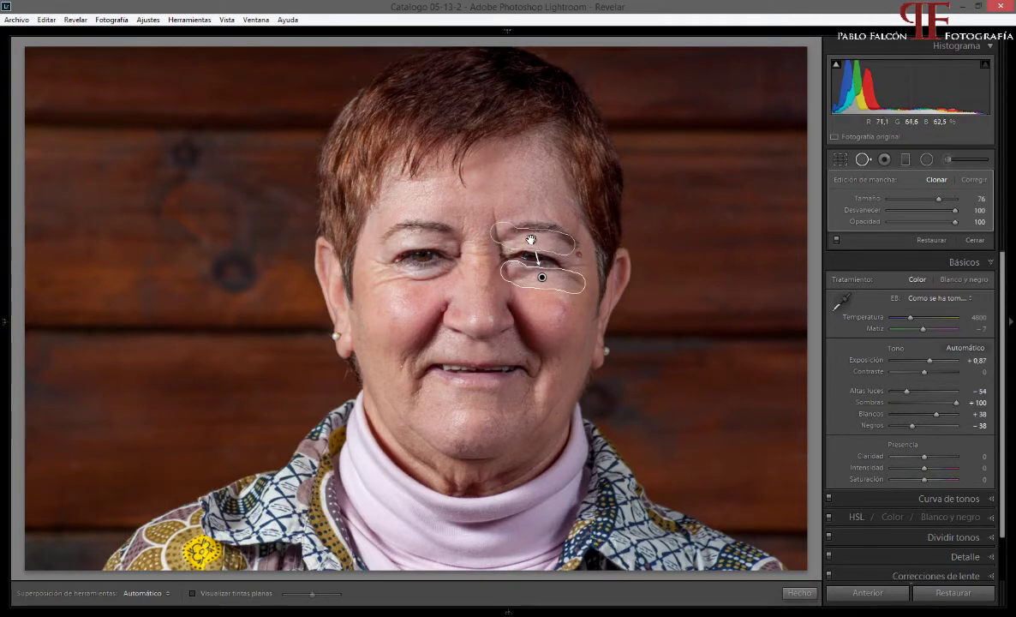
drag(531, 239, 557, 319)
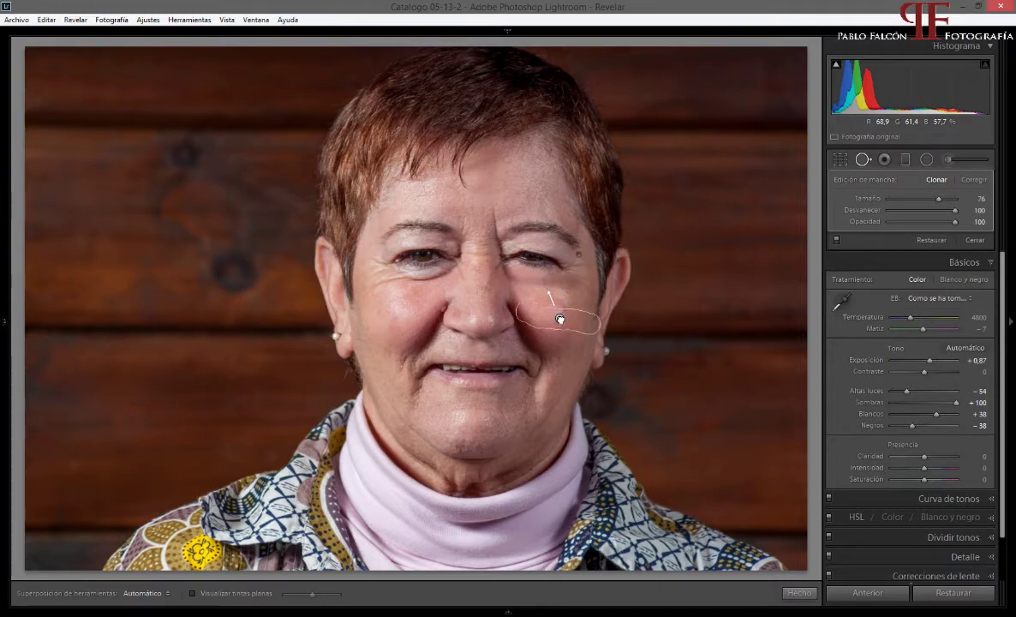
drag(561, 316, 551, 298)
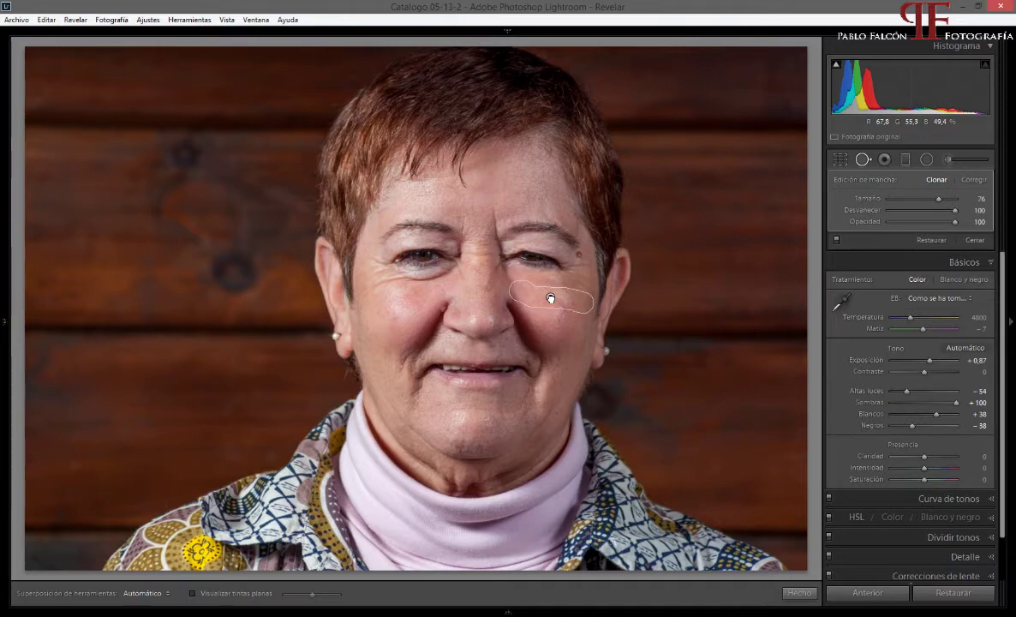
drag(551, 298, 553, 300)
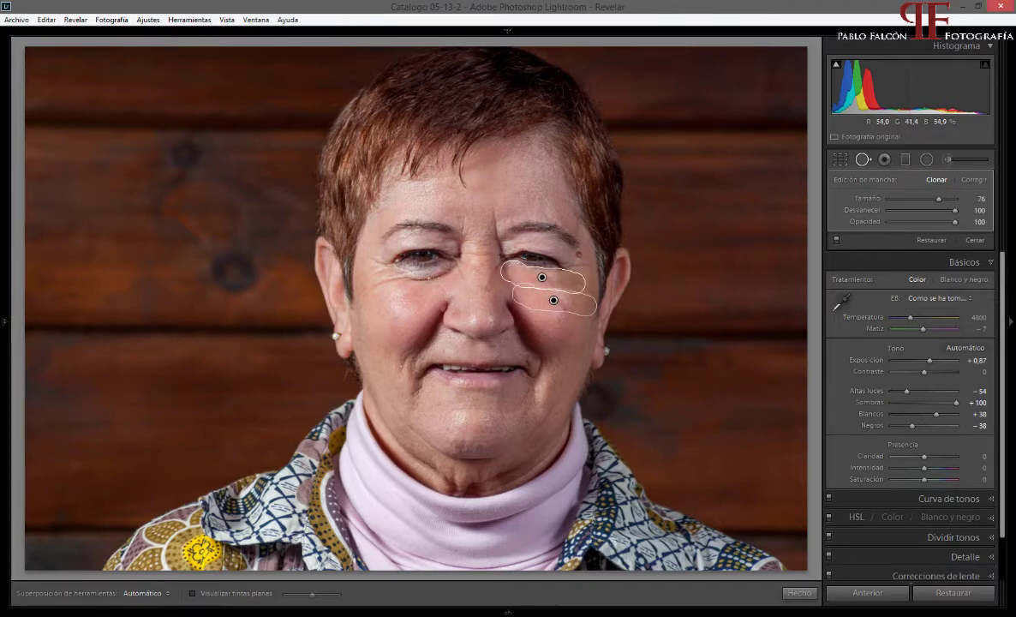
key(Escape)
mouse_move(447, 269)
mouse_down()
mouse_move(380, 272)
mouse_move(391, 276)
mouse_up()
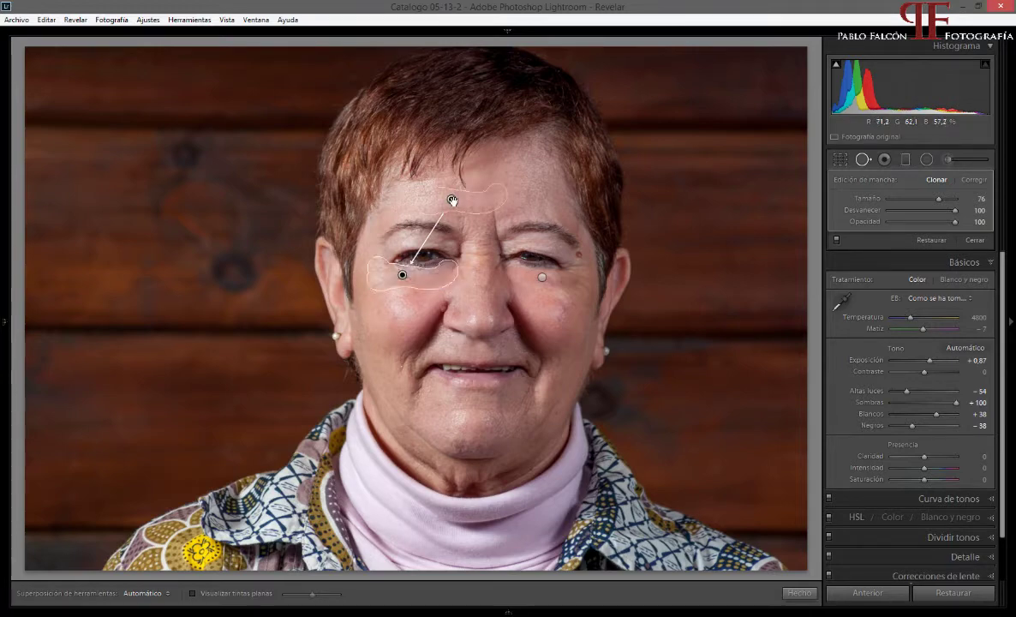
mouse_move(451, 199)
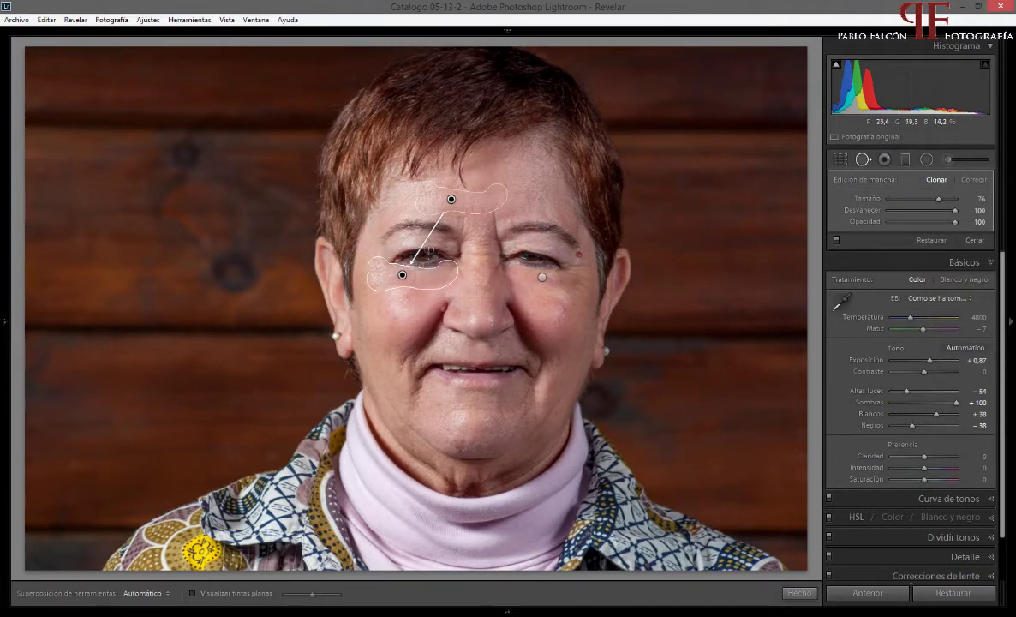
Resample the left under-eye patch from cheek skin just below, shifted slightly left.
key(Delete)
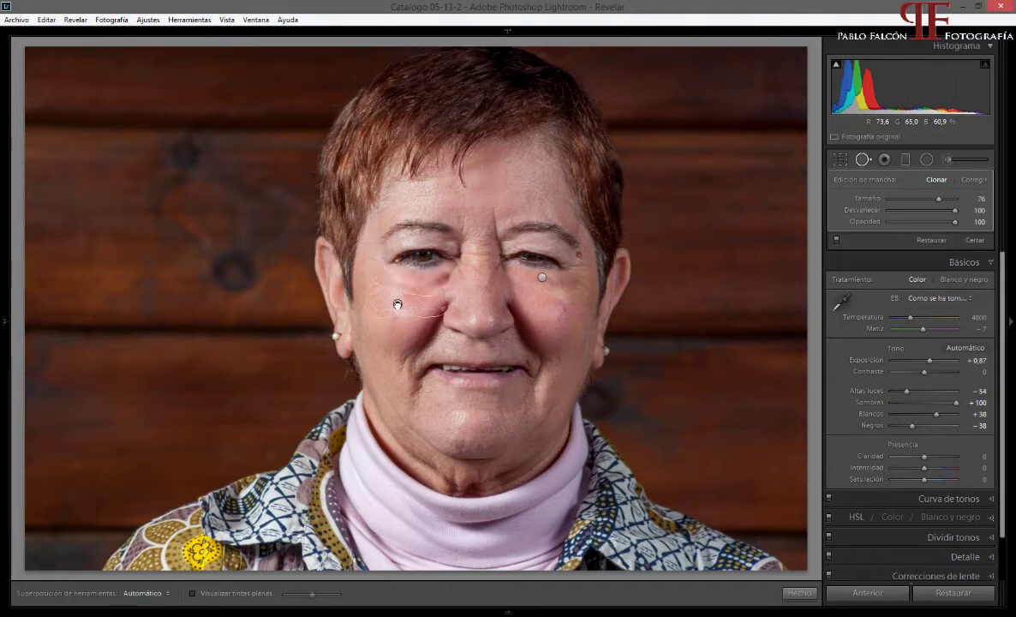
drag(392, 305, 391, 296)
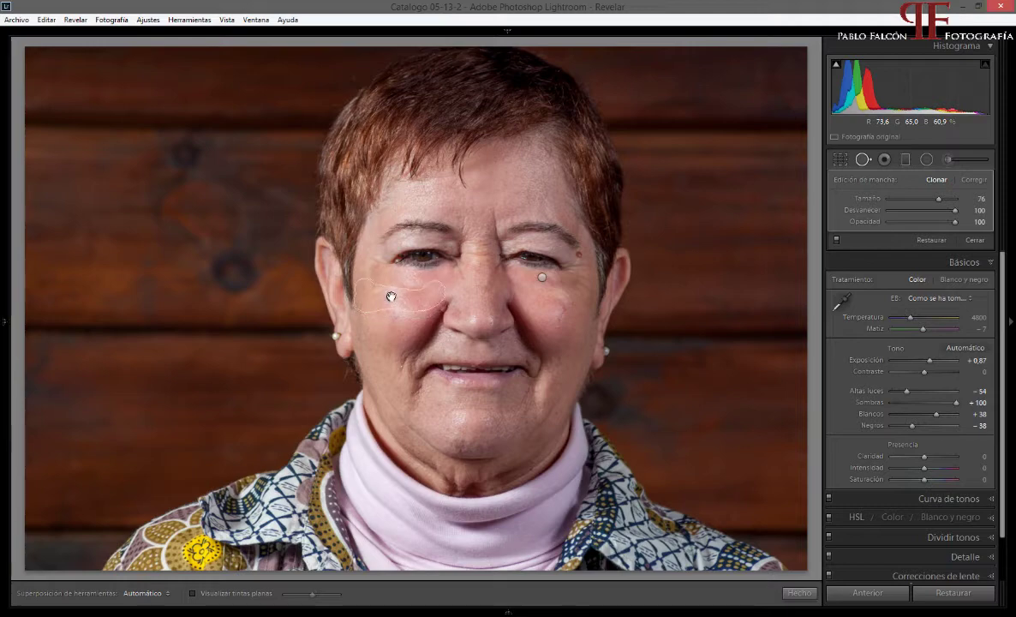
click(391, 297)
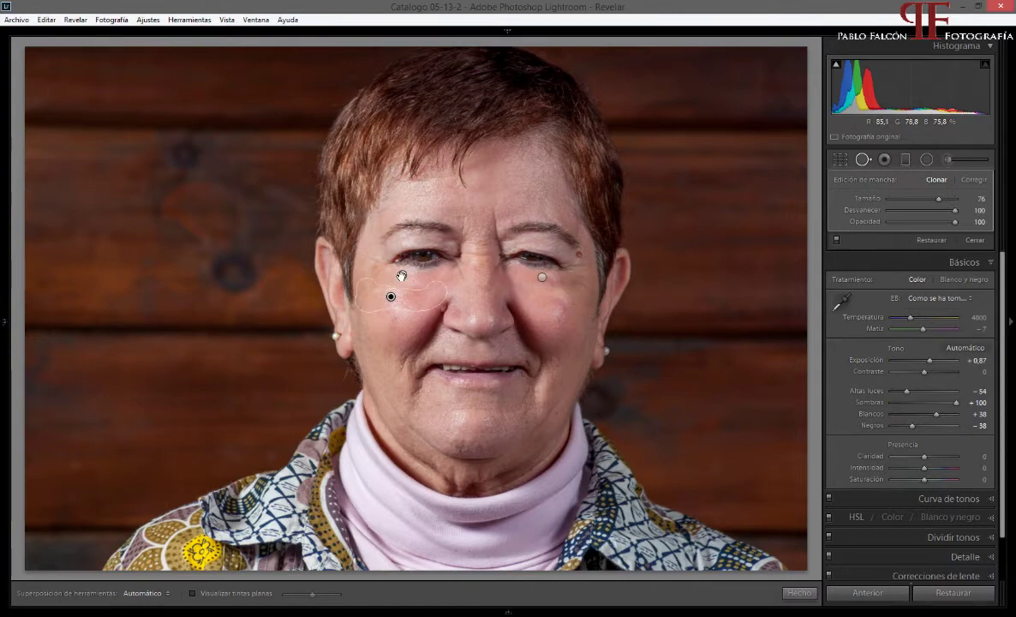
click(401, 277)
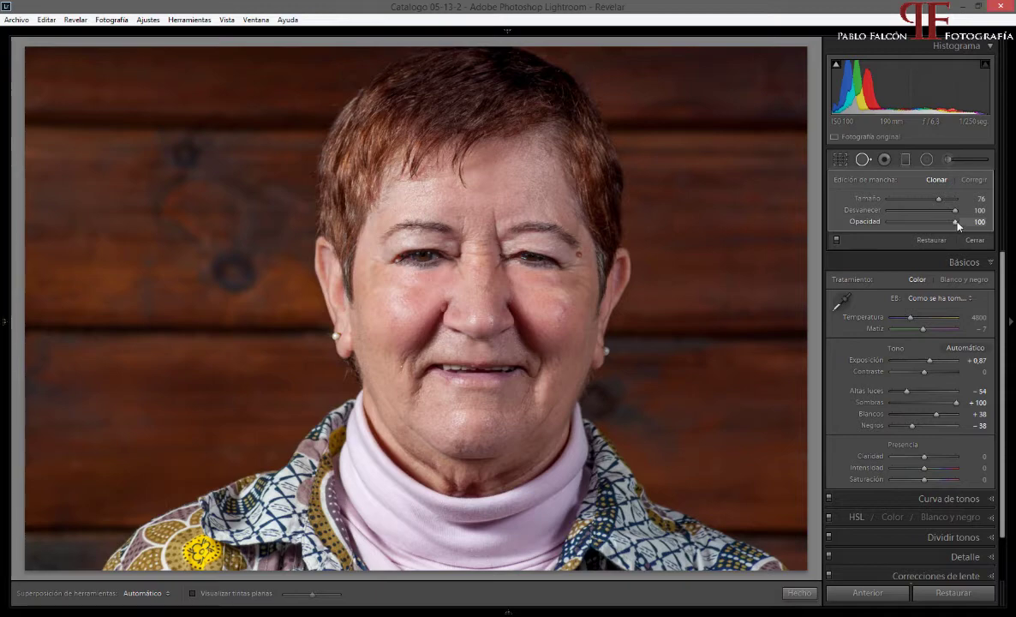
Lower the left under-eye patch's Opacidad from 100 down to about 58.
drag(956, 223, 945, 223)
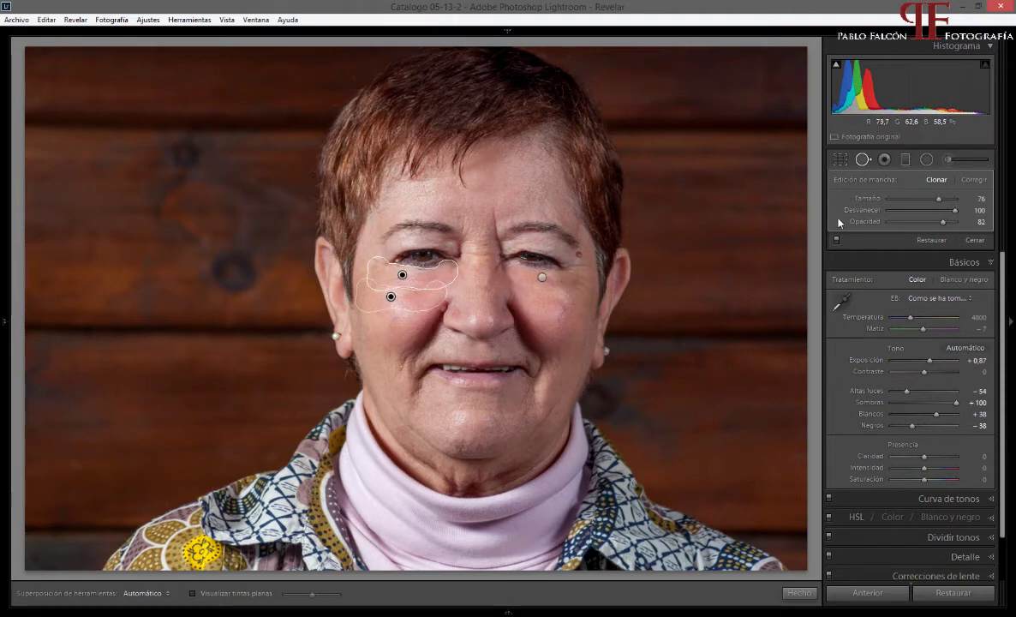
drag(943, 223, 937, 223)
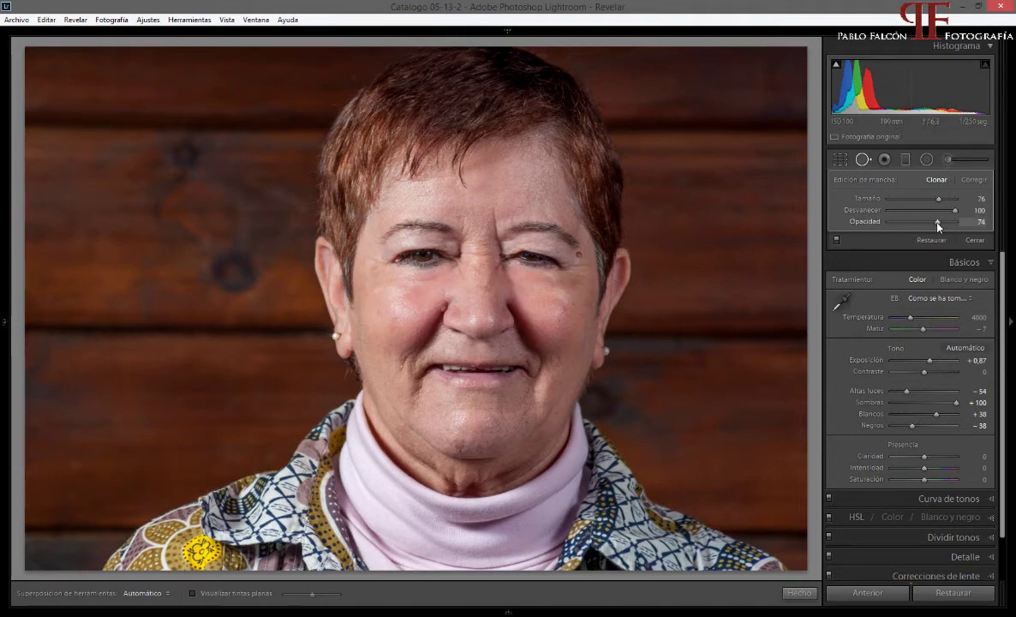
drag(938, 225, 934, 225)
drag(930, 226, 928, 227)
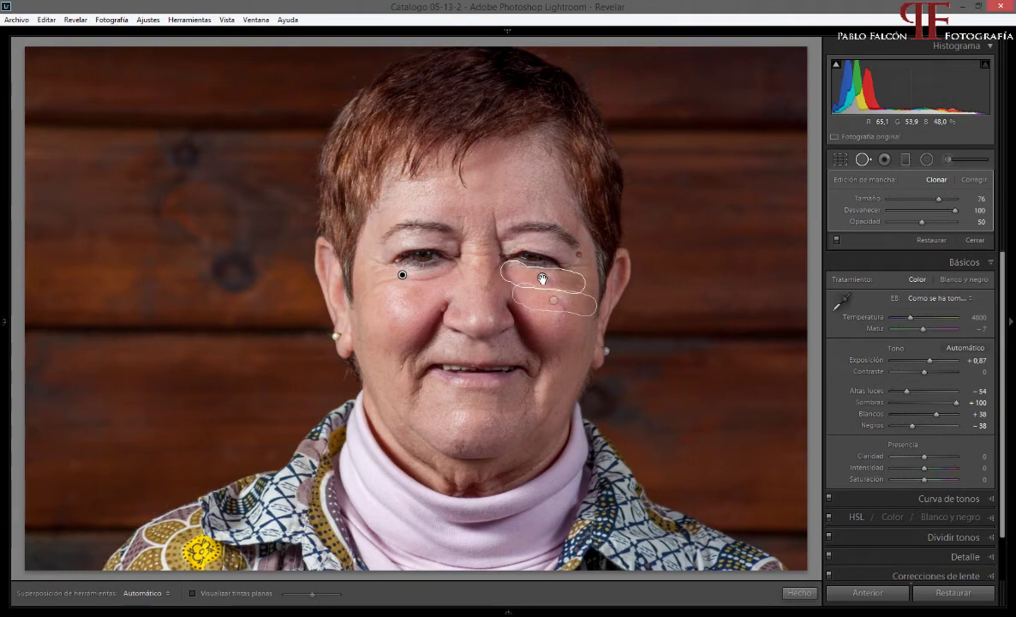
Select the right under-eye patch and drag its Opacidad from 100 to about 50.
click(541, 278)
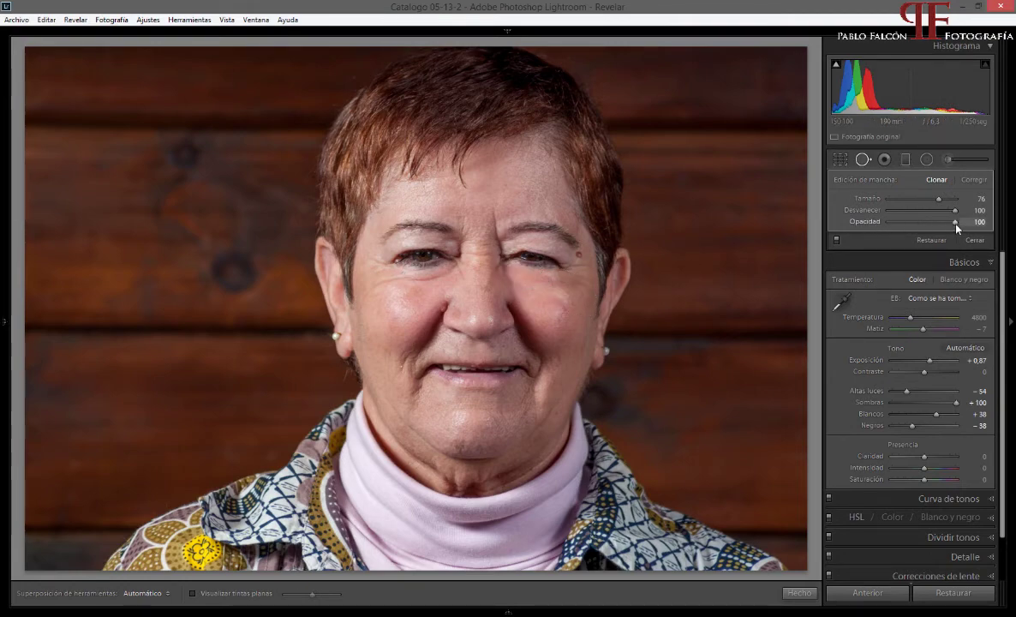
drag(955, 222, 920, 225)
click(837, 241)
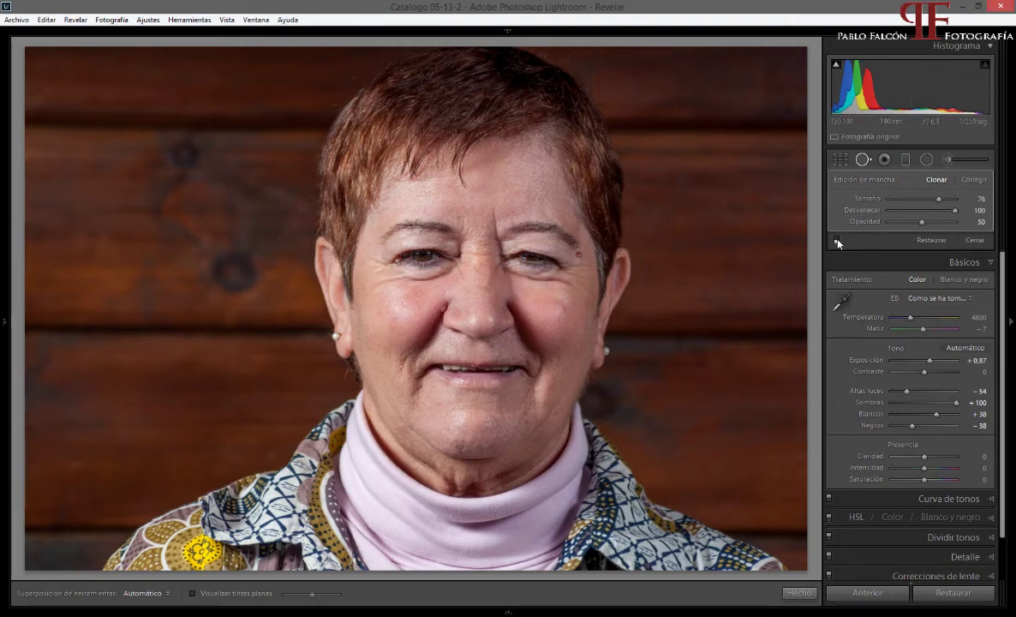
click(837, 241)
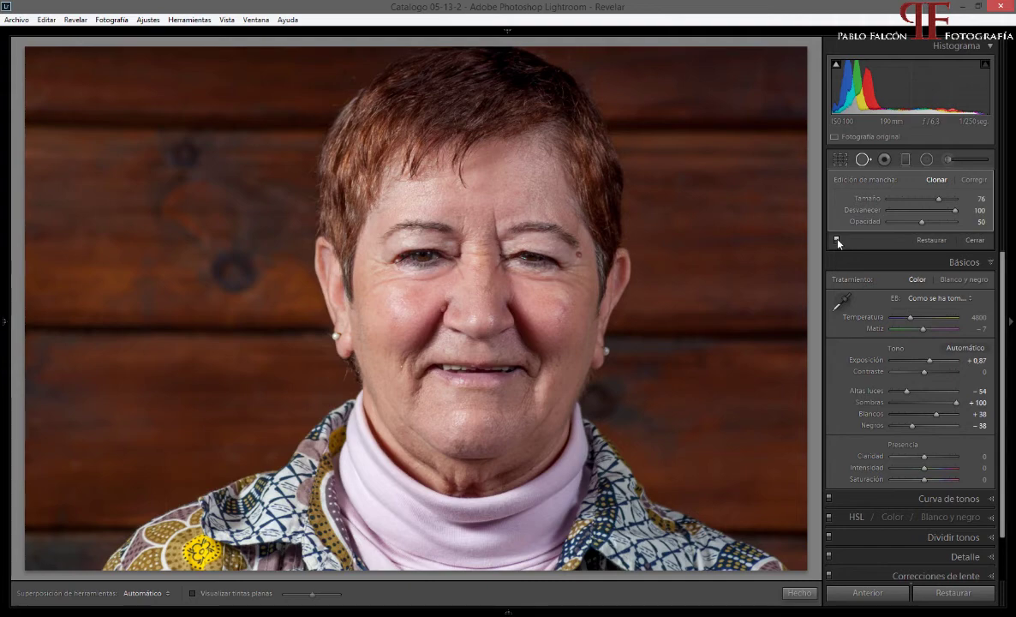